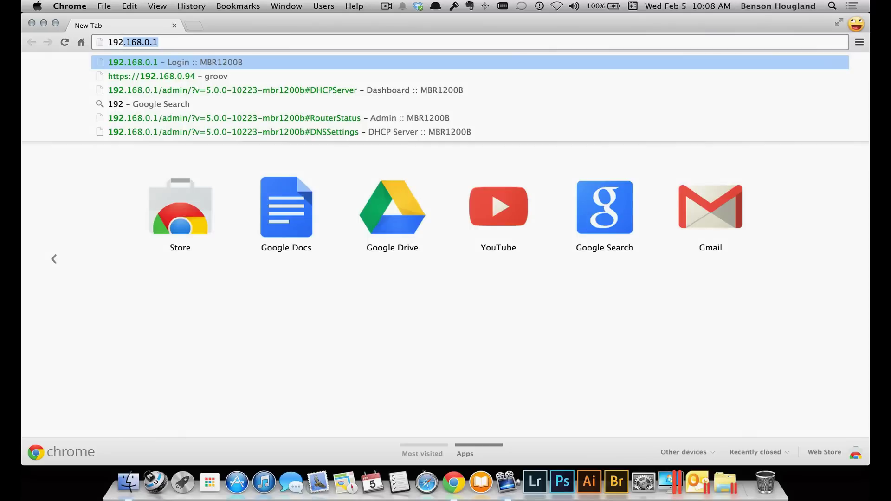
Go to 192.168.0.1, log in with the admin password, and expand Network Settings.
{"action": "type", "text": ".16"}
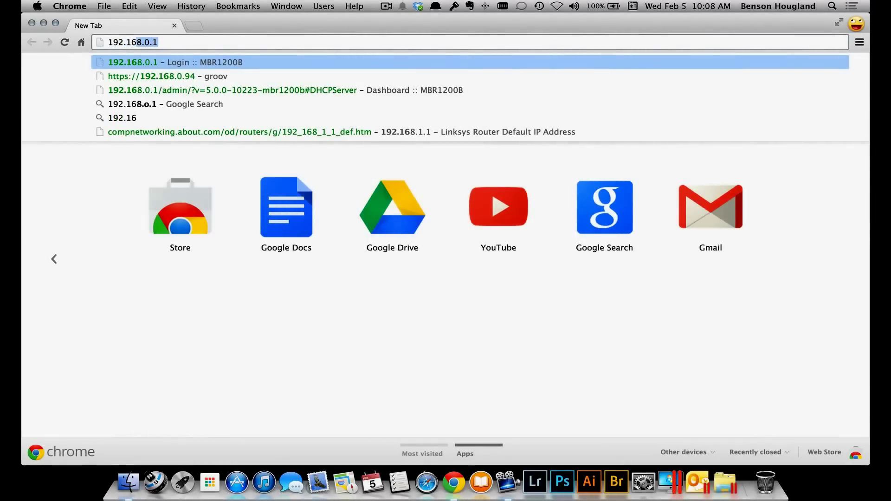
{"action": "key", "text": "Return"}
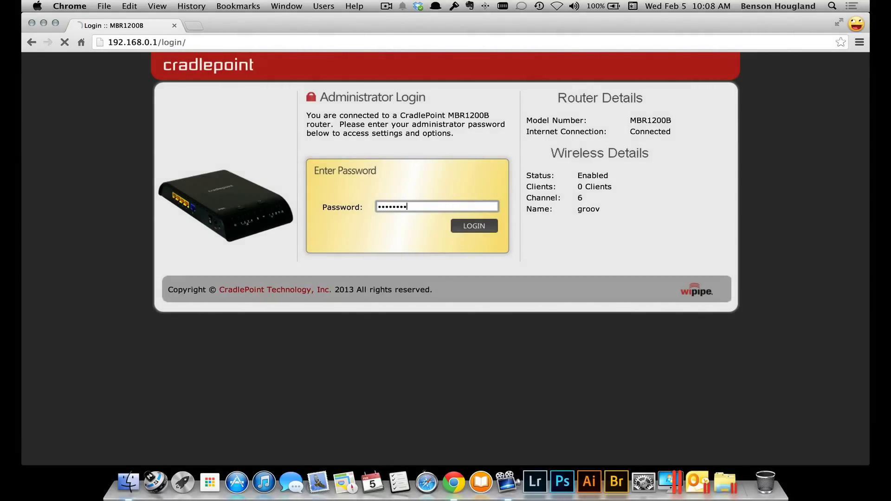
{"action": "key", "text": "Return"}
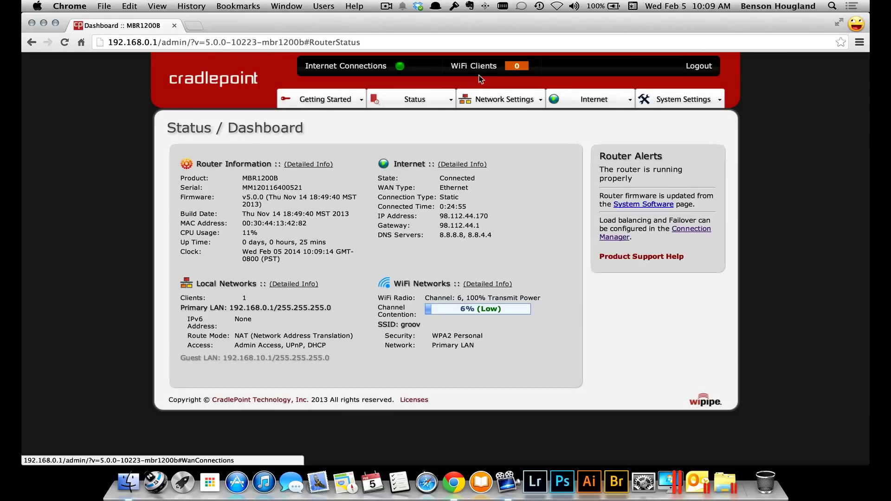
{"action": "left_click", "coordinate": [497, 101]}
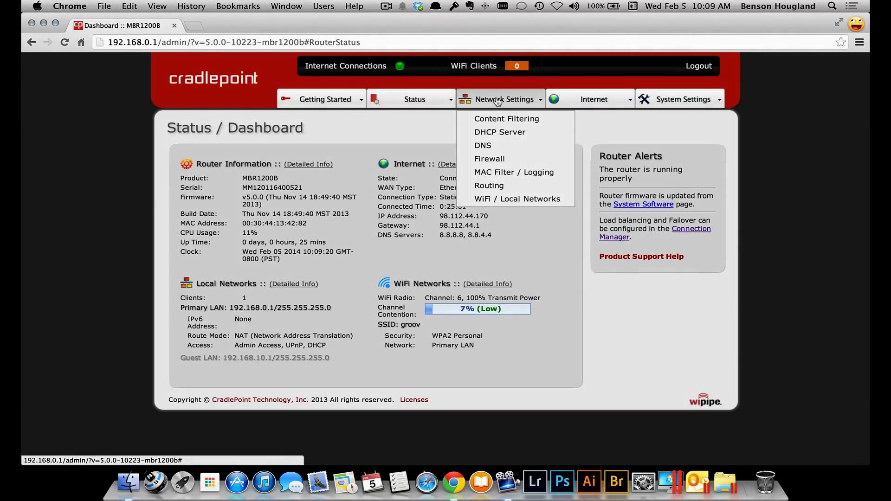
In DHCP Server, reserve the opto-02-8f-fb lease at 192.168.0.94.
{"action": "left_click", "coordinate": [489, 134]}
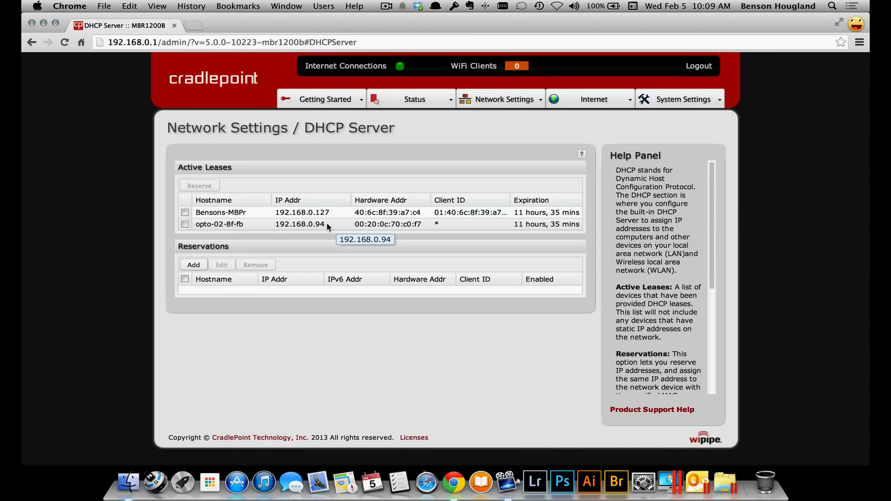
{"action": "left_click", "coordinate": [184, 224]}
{"action": "left_click", "coordinate": [194, 185]}
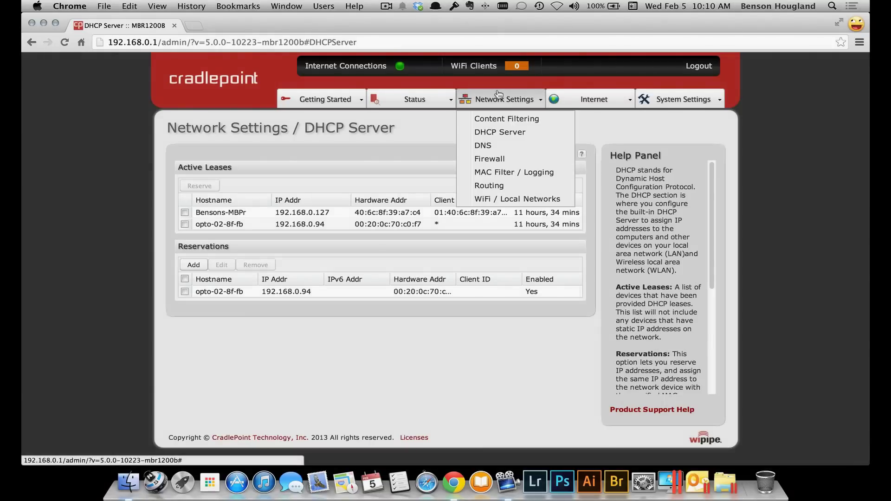
On the Firewall page, begin adding a new port forwarding rule.
{"action": "left_click", "coordinate": [490, 159]}
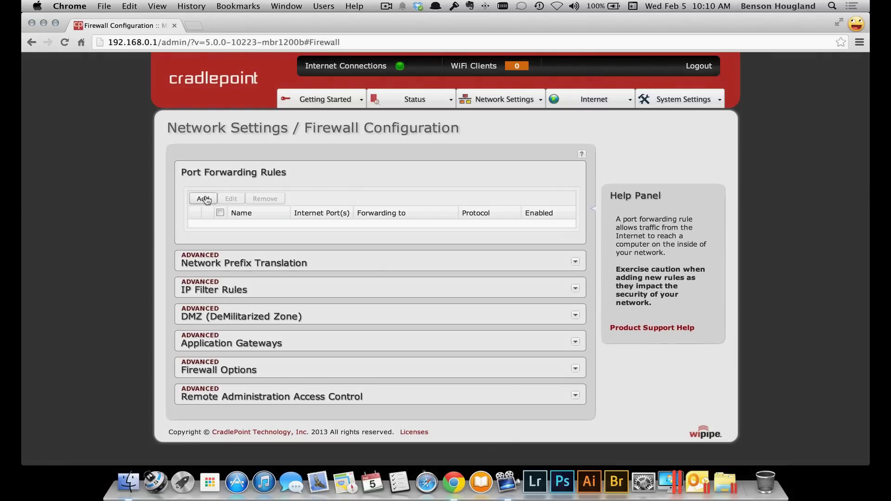
{"action": "left_click", "coordinate": [205, 199]}
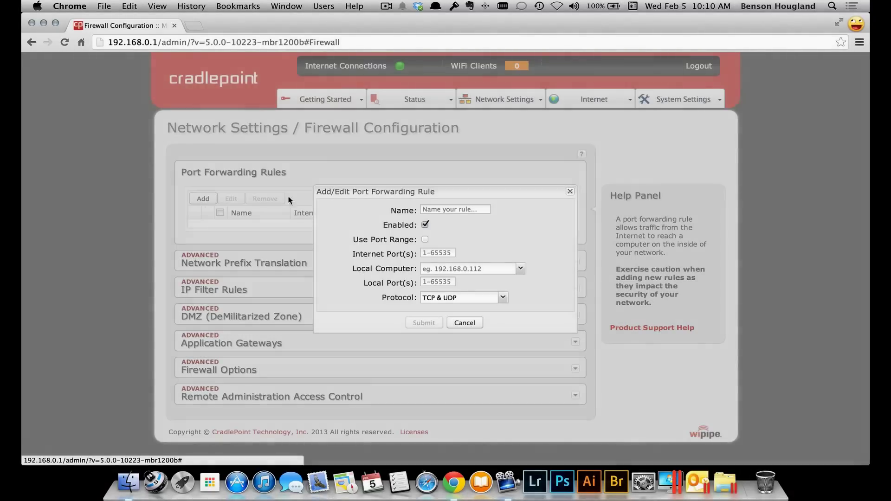
Name the new rule 'groov Box' with Internet port 443.
{"action": "left_click", "coordinate": [482, 207]}
{"action": "type", "text": "gro"}
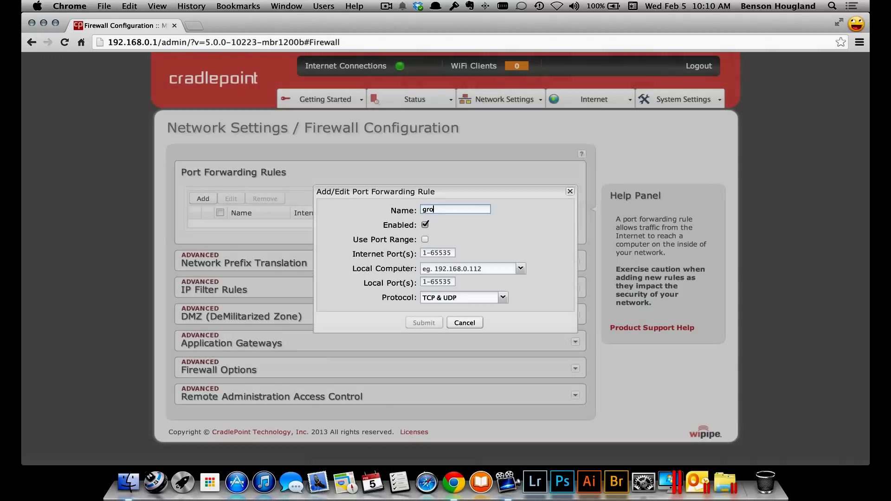
{"action": "type", "text": "ov Box"}
{"action": "left_click", "coordinate": [441, 254]}
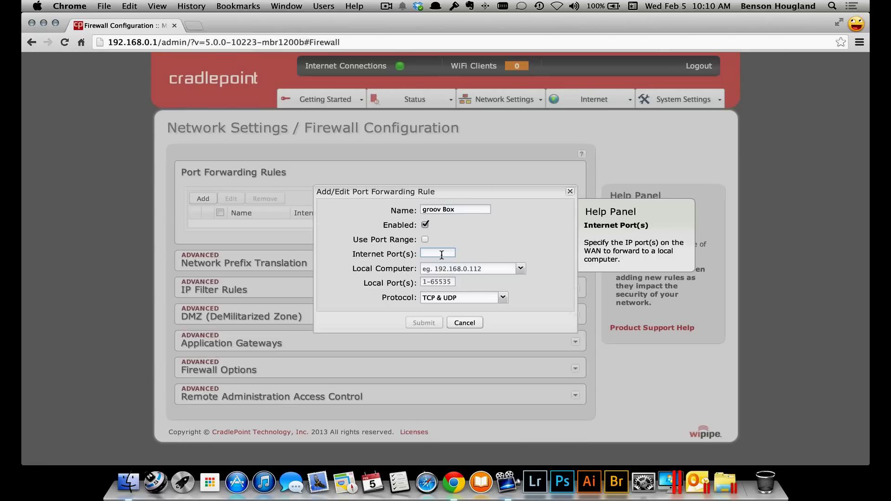
{"action": "type", "text": "443"}
Forward it to 192.168.0.94 local port 443 over TCP & UDP and submit.
{"action": "left_click", "coordinate": [493, 269]}
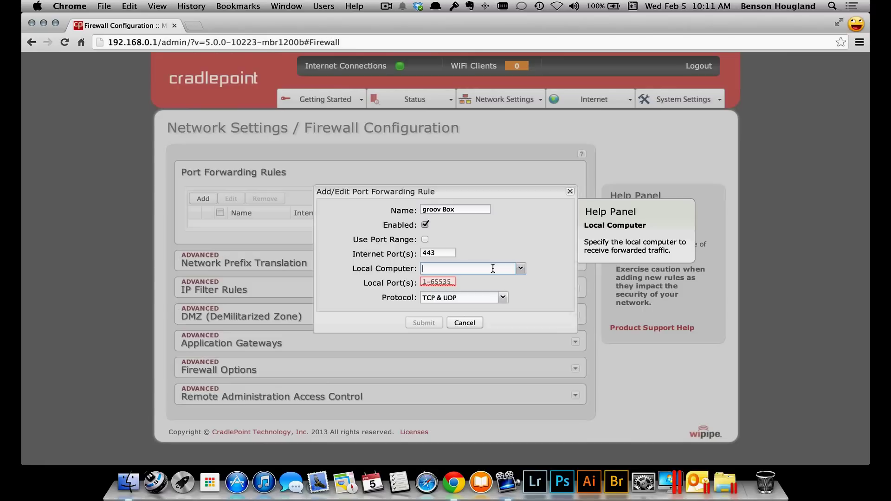
{"action": "left_click", "coordinate": [521, 268]}
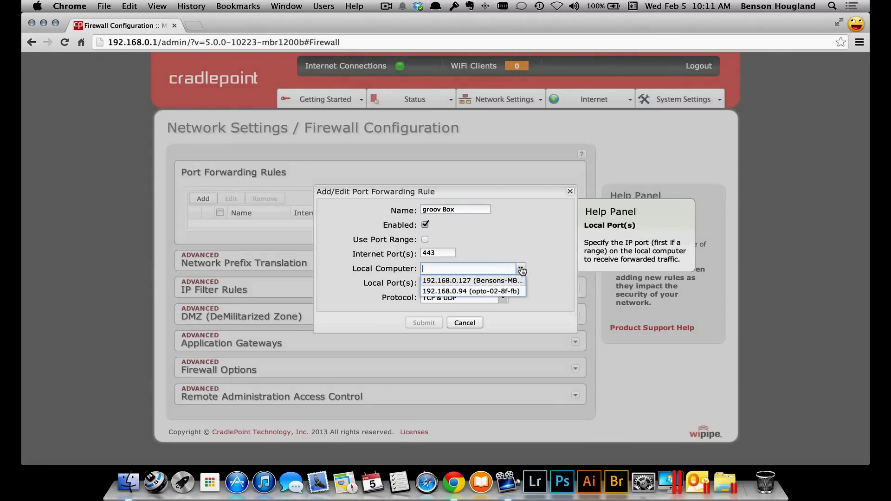
{"action": "left_click", "coordinate": [503, 292]}
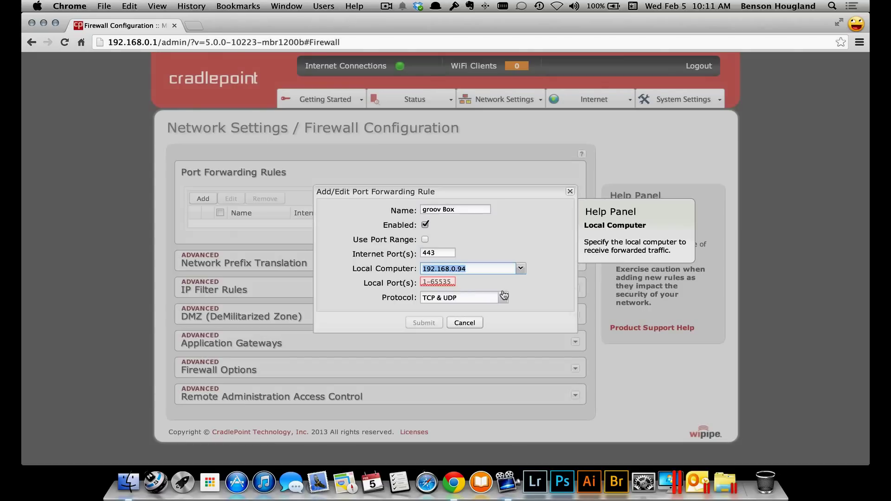
{"action": "left_click", "coordinate": [432, 282]}
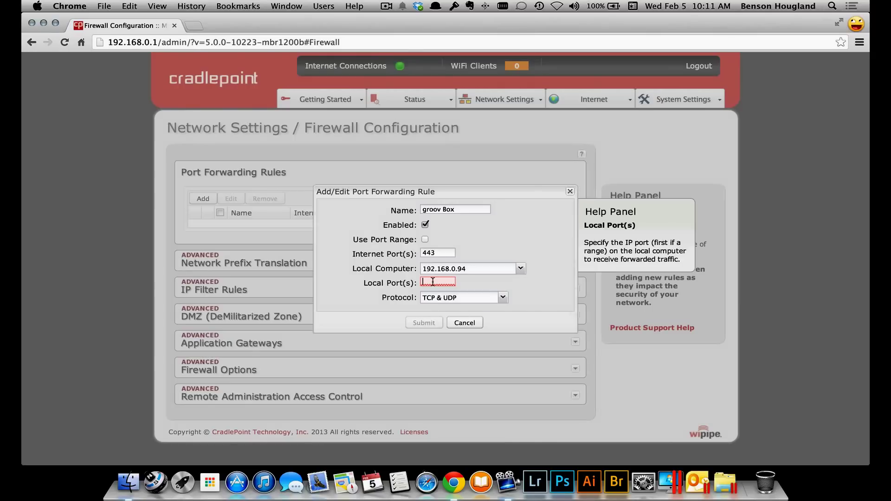
{"action": "type", "text": "443"}
{"action": "left_click", "coordinate": [482, 301]}
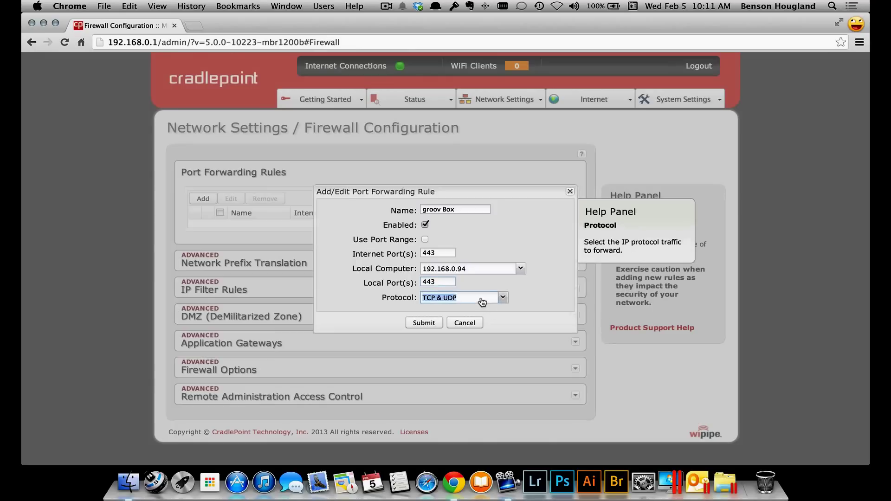
{"action": "left_click", "coordinate": [483, 302]}
{"action": "left_click", "coordinate": [425, 325]}
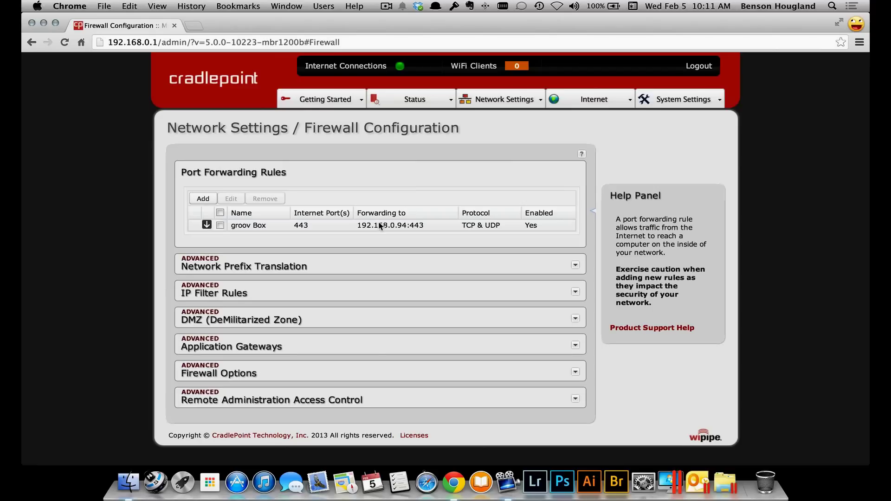
Open a blank Chrome tab beside the router's Firewall page.
{"action": "left_click", "coordinate": [194, 25]}
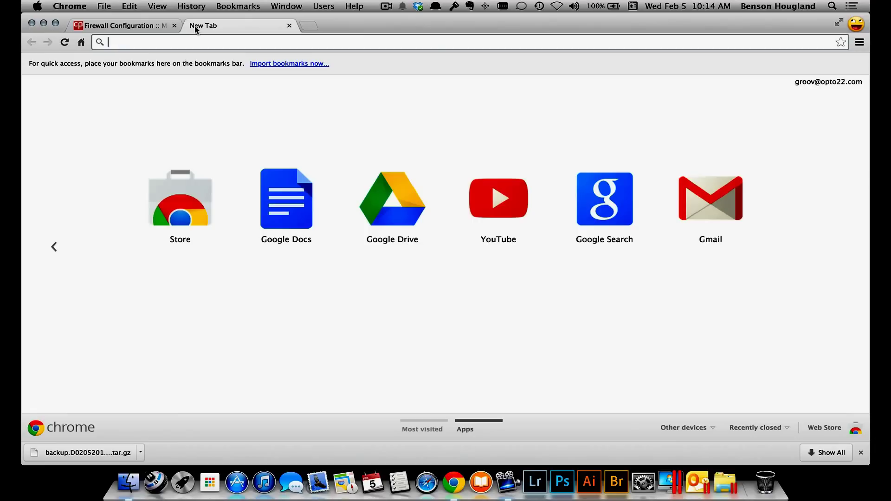
{"action": "type", "text": "https"}
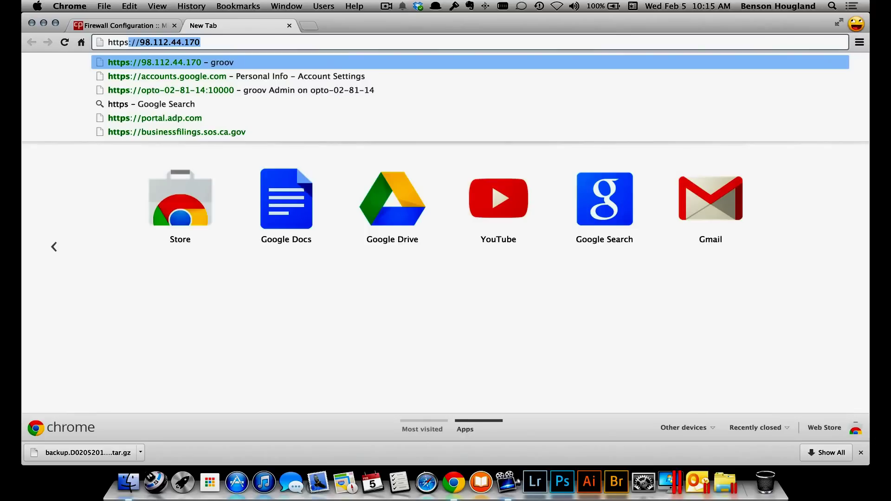
{"action": "key", "text": "Return"}
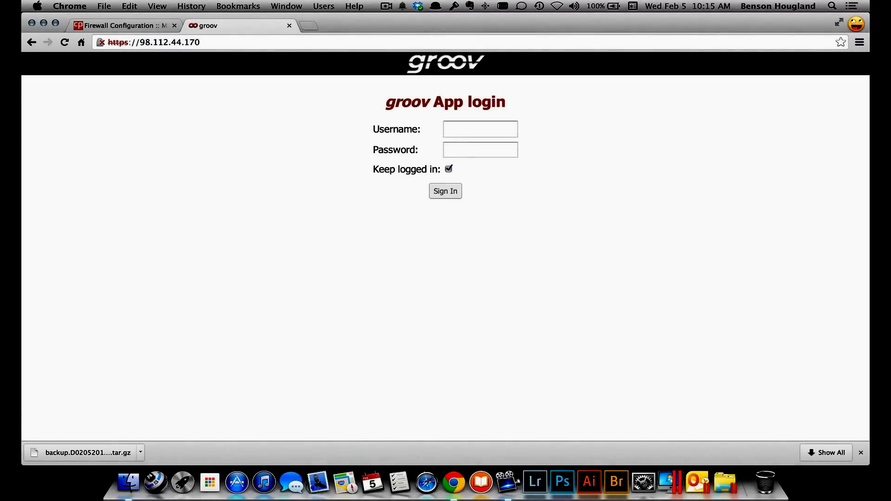
Sign in to groov with the account's username and password.
{"action": "left_click", "coordinate": [471, 129]}
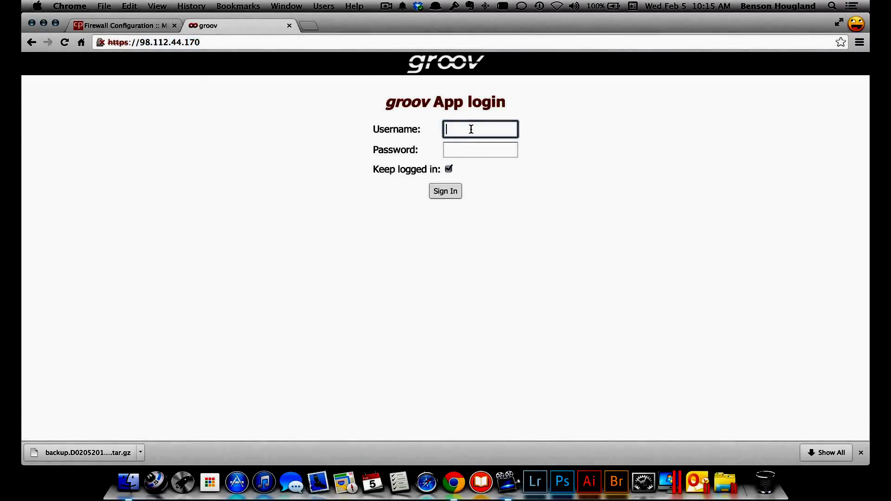
{"action": "type", "text": "opto"}
{"action": "key", "text": "Tab"}
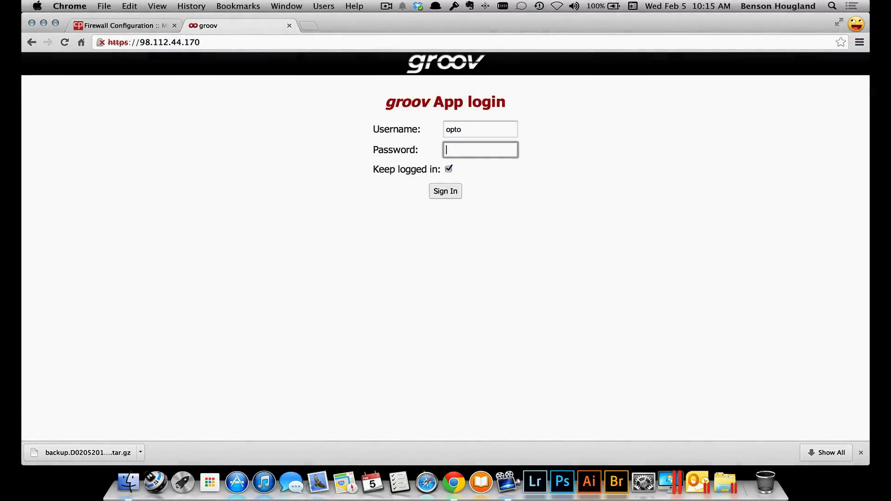
{"action": "type", "text": "opto22"}
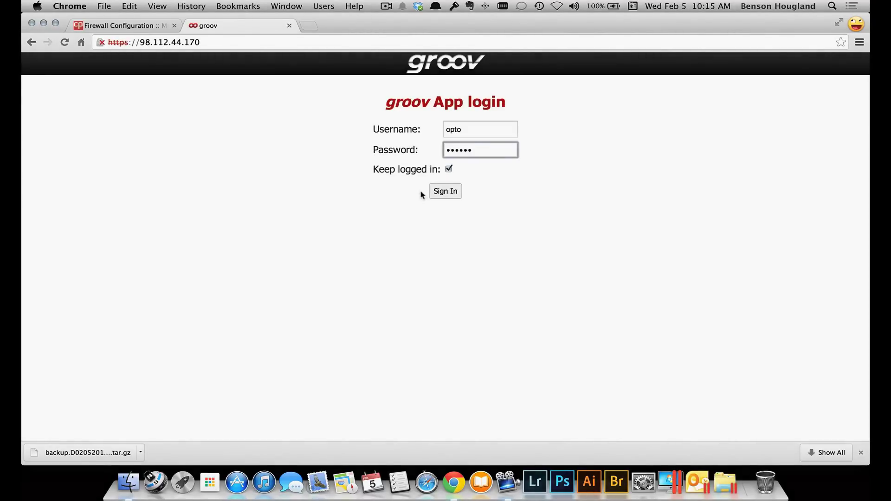
{"action": "left_click", "coordinate": [438, 193]}
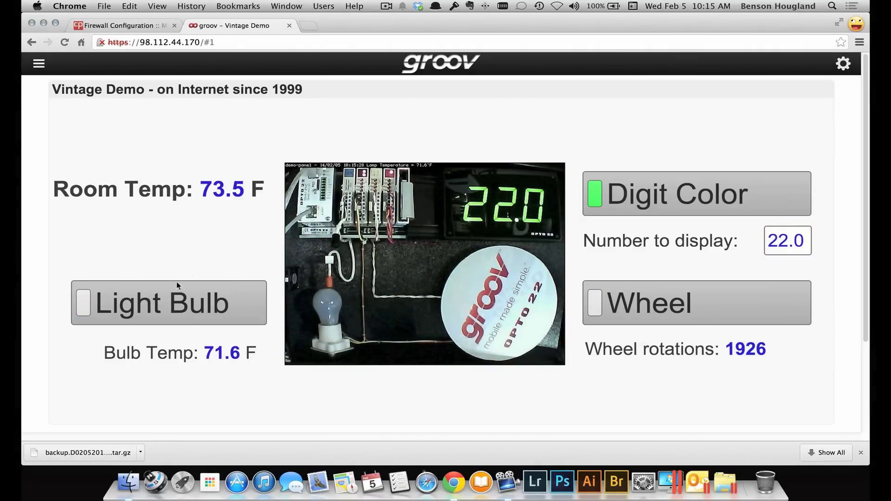
Toggle the Light Bulb on and off, then turn the digit colour red.
{"action": "left_click", "coordinate": [152, 310]}
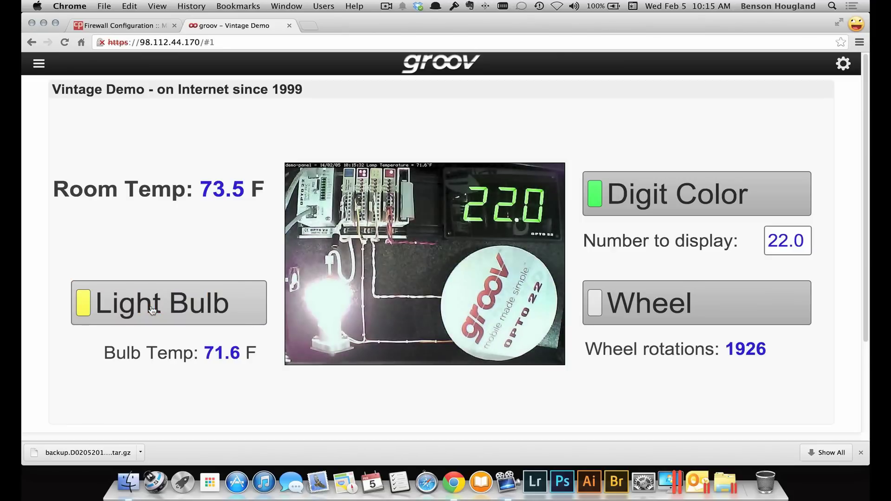
{"action": "left_click", "coordinate": [153, 310]}
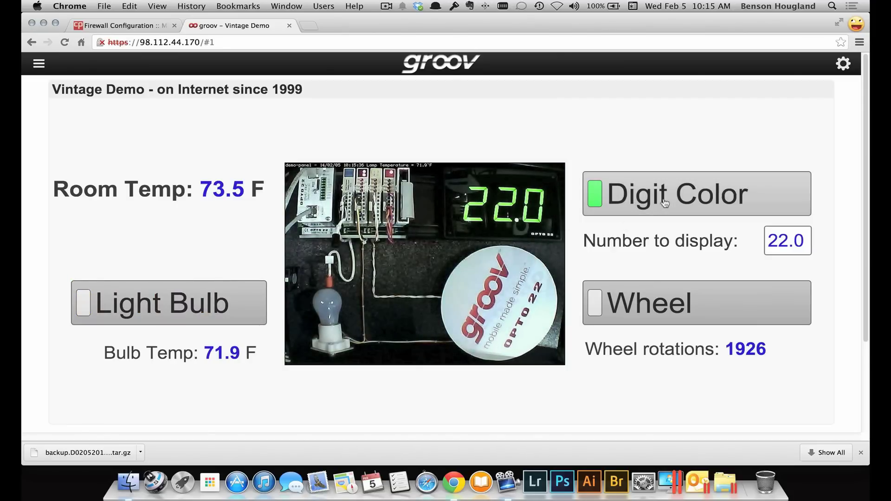
{"action": "left_click", "coordinate": [664, 203]}
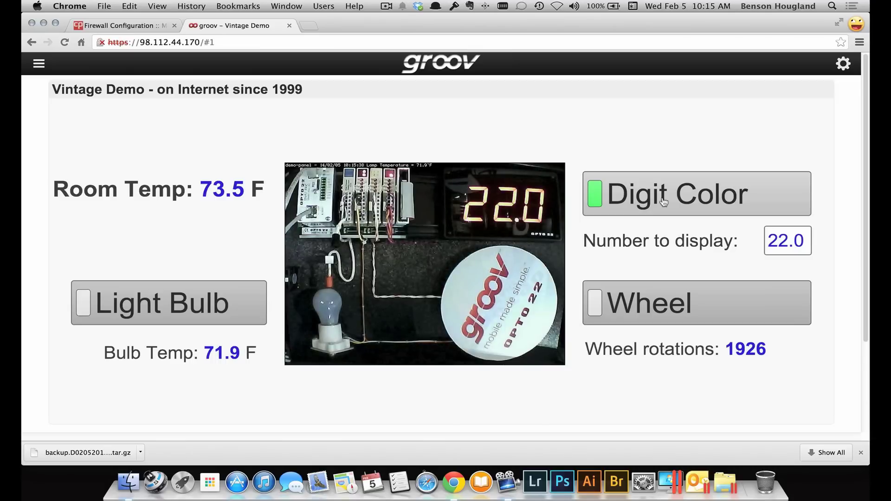